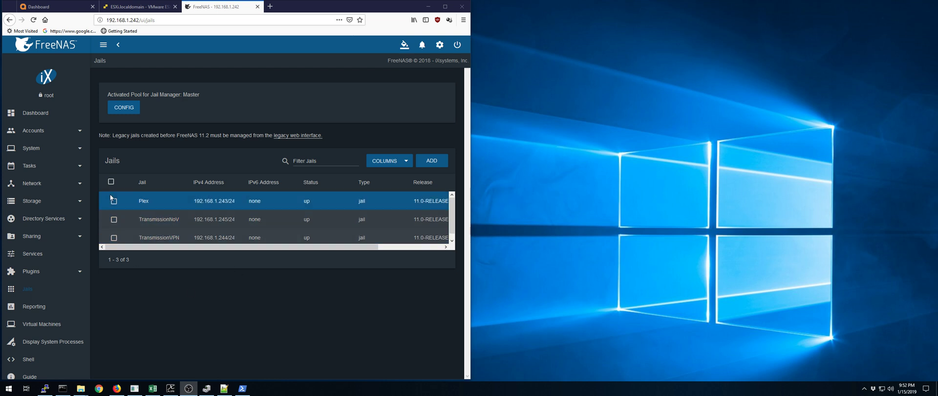
# Switch to the ESXi browser tab showing the Freenas 11 VM summary.
pyautogui.click(137, 6)
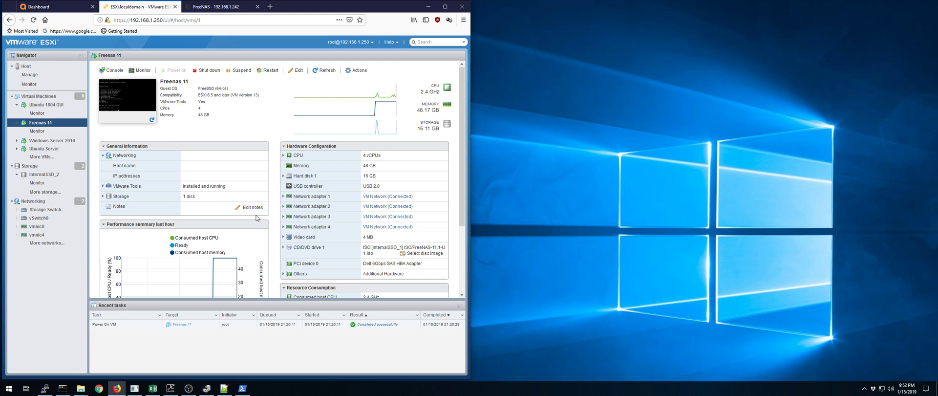
pyautogui.click(54, 7)
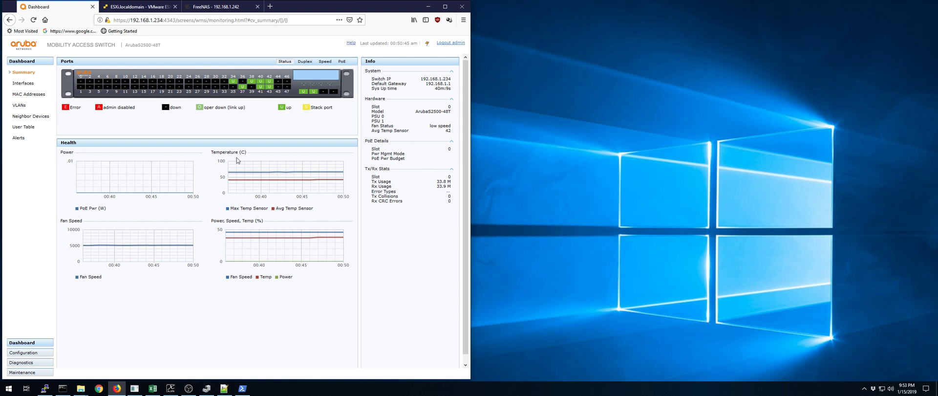
pyautogui.click(142, 6)
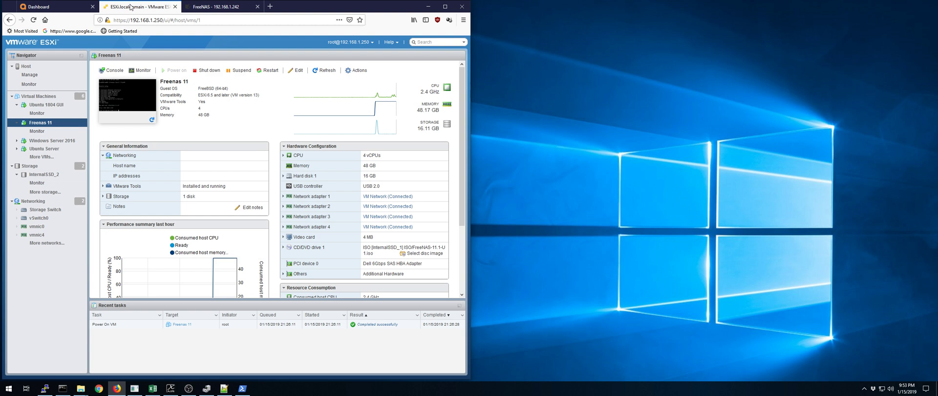
pyautogui.click(225, 6)
pyautogui.click(142, 7)
pyautogui.click(54, 6)
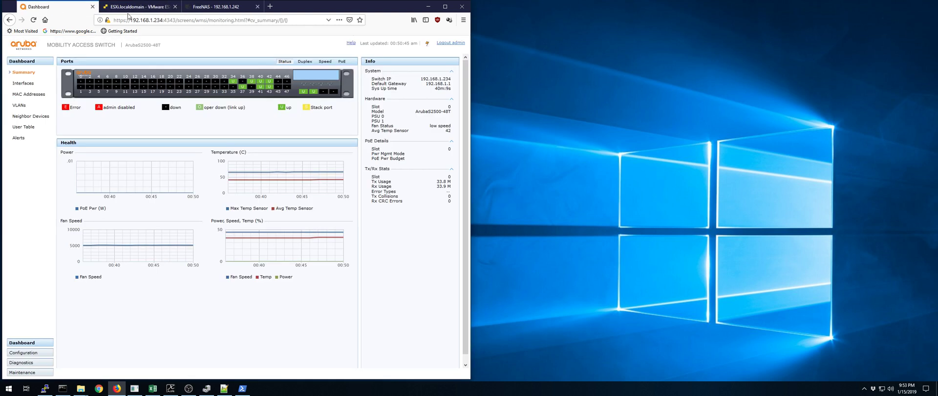
pyautogui.click(157, 10)
pyautogui.click(209, 9)
pyautogui.click(131, 10)
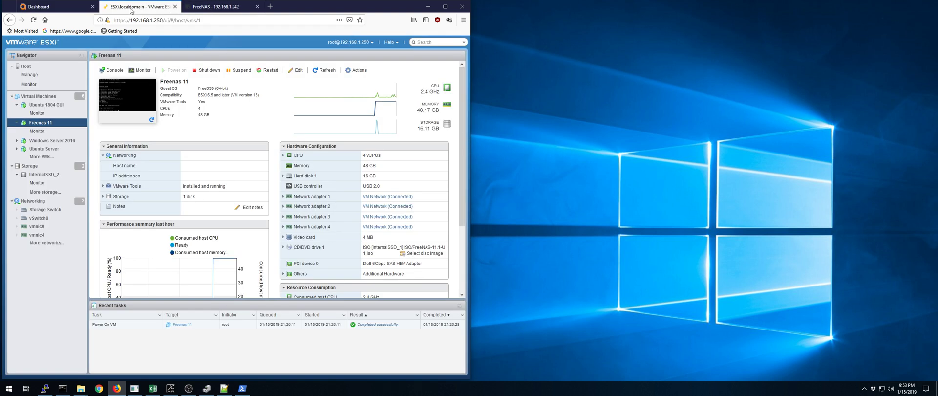
pyautogui.click(193, 8)
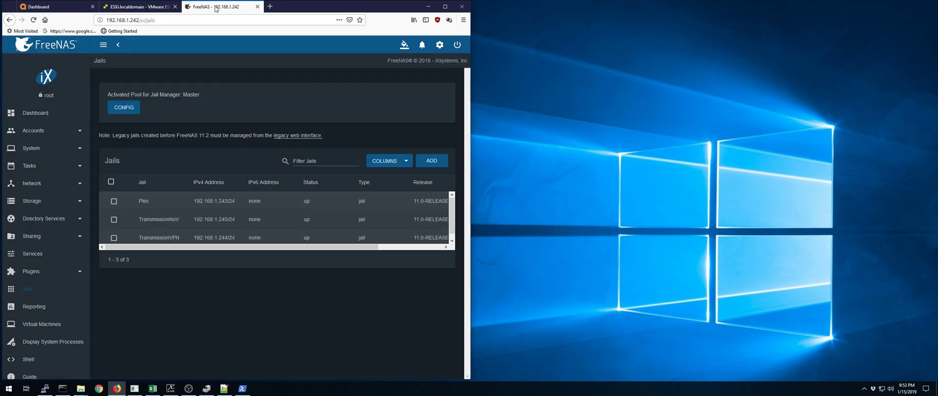
pyautogui.click(137, 8)
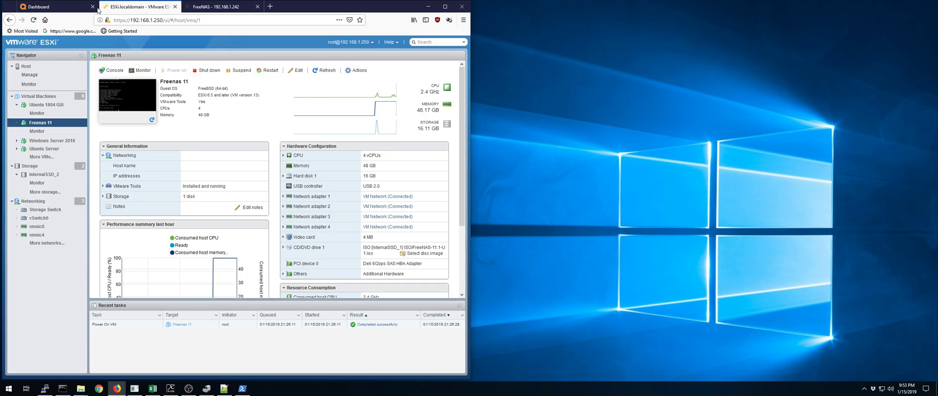
pyautogui.click(215, 7)
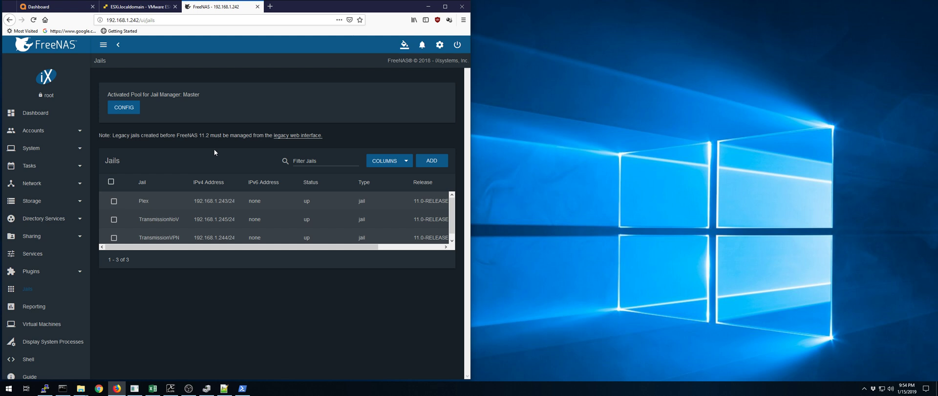
pyautogui.click(135, 8)
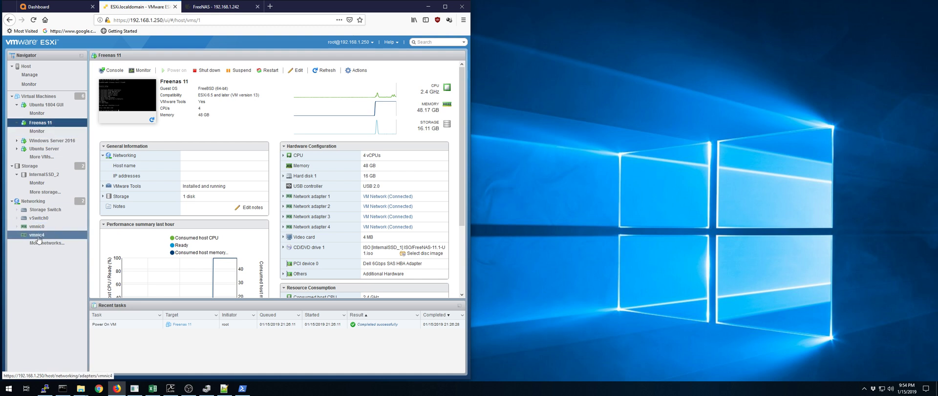
# Review vSwitch0's MTU, uplinks and security policy in its settings, then cancel without changes.
pyautogui.click(45, 210)
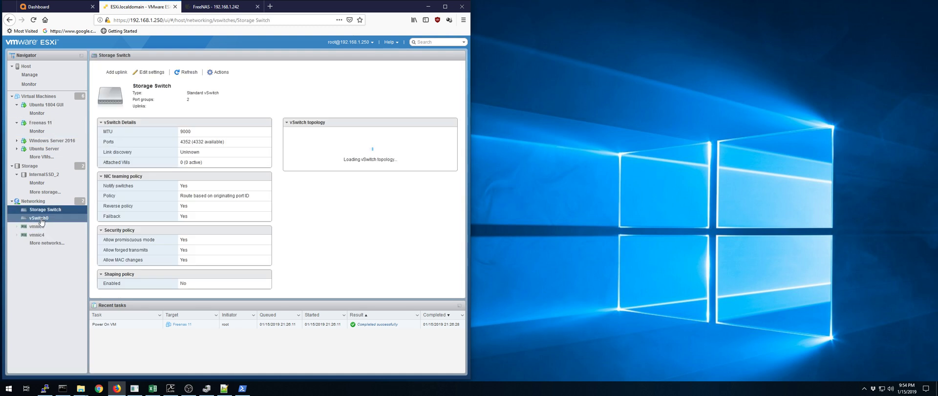
pyautogui.click(41, 220)
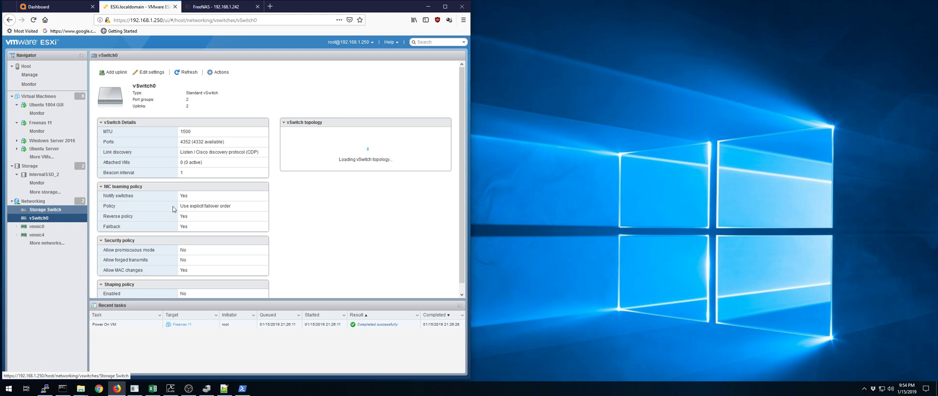
pyautogui.click(149, 72)
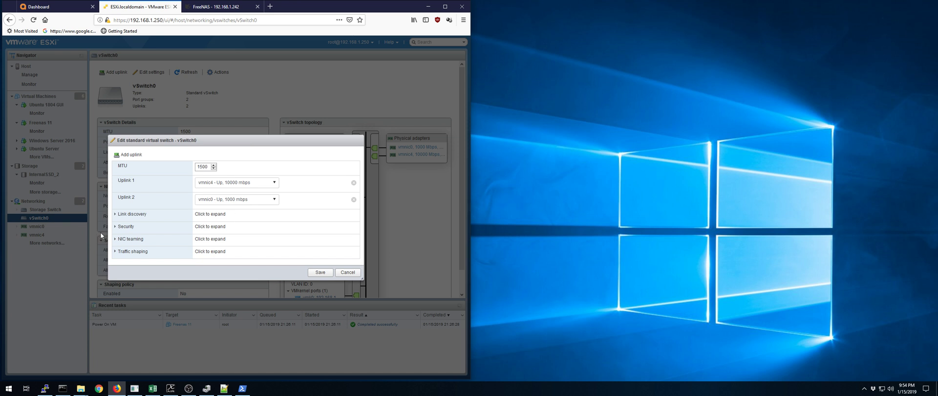
pyautogui.click(115, 228)
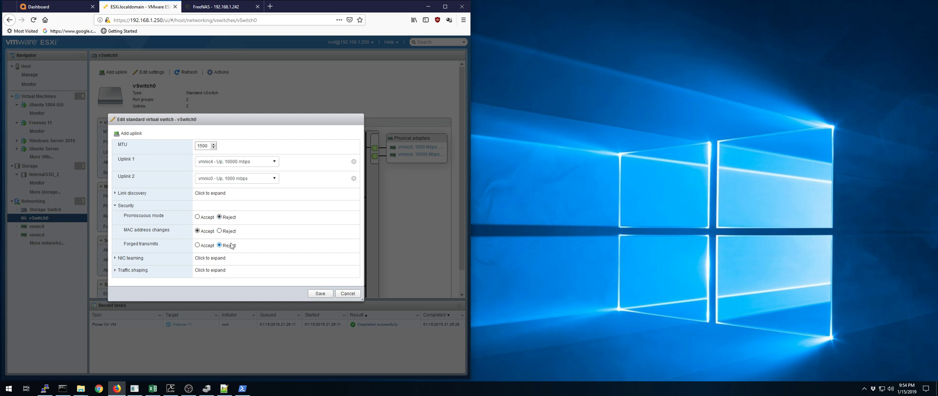
pyautogui.click(348, 294)
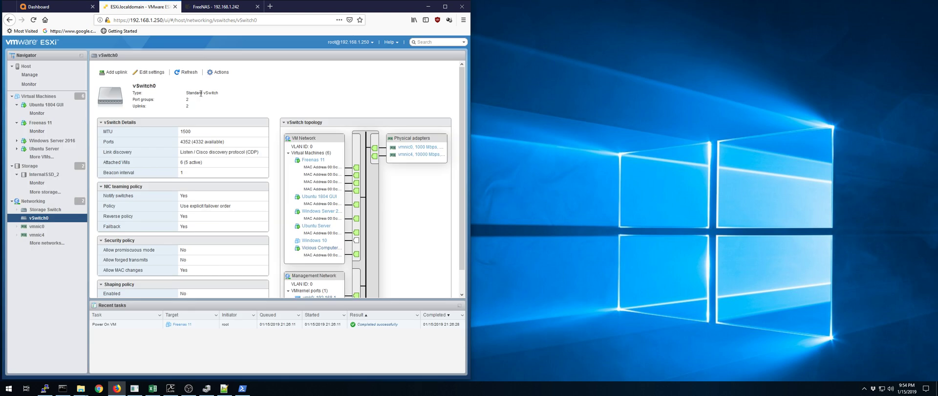
# Glance at the FreeNAS jails list, then reopen the Freenas 11 VM summary in ESXi.
pyautogui.click(61, 7)
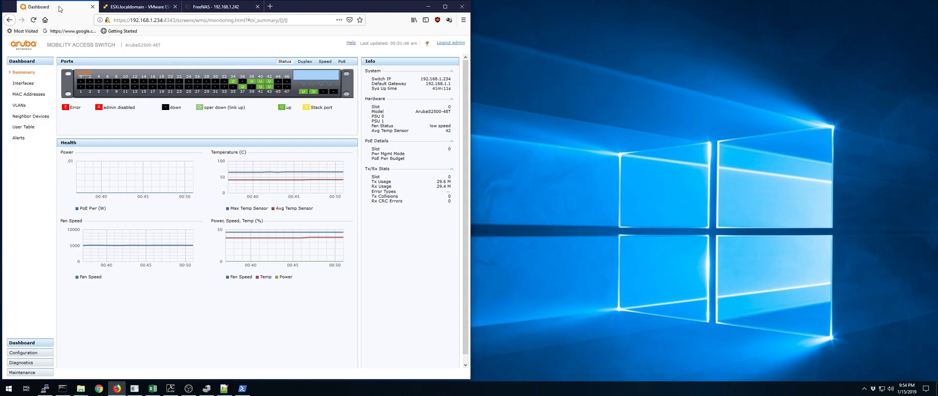
pyautogui.click(217, 6)
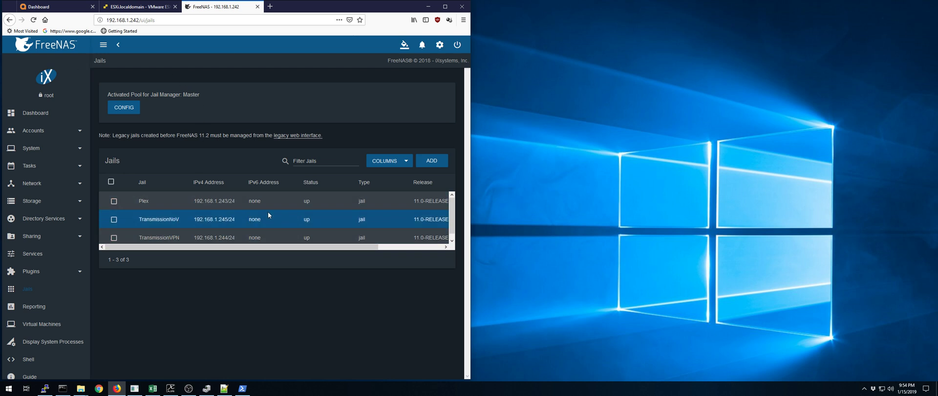
pyautogui.click(121, 10)
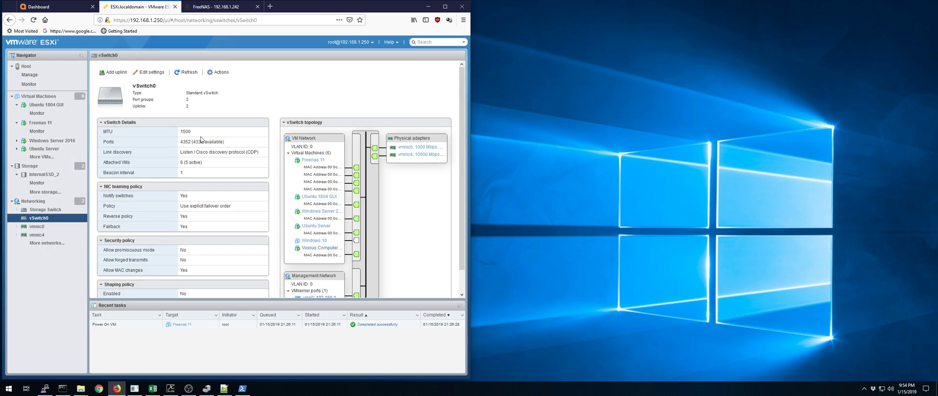
pyautogui.click(43, 123)
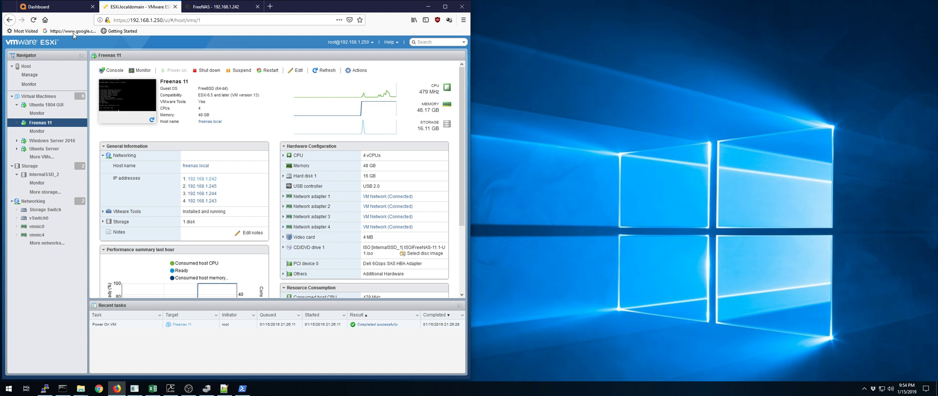
# Check the FreeNAS Network Interfaces list, then return to the Jails list.
pyautogui.click(215, 6)
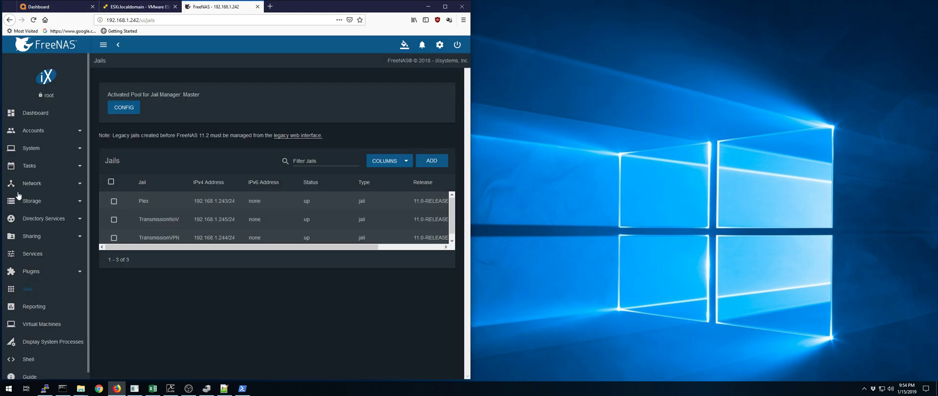
pyautogui.scroll(-1, 41, 239)
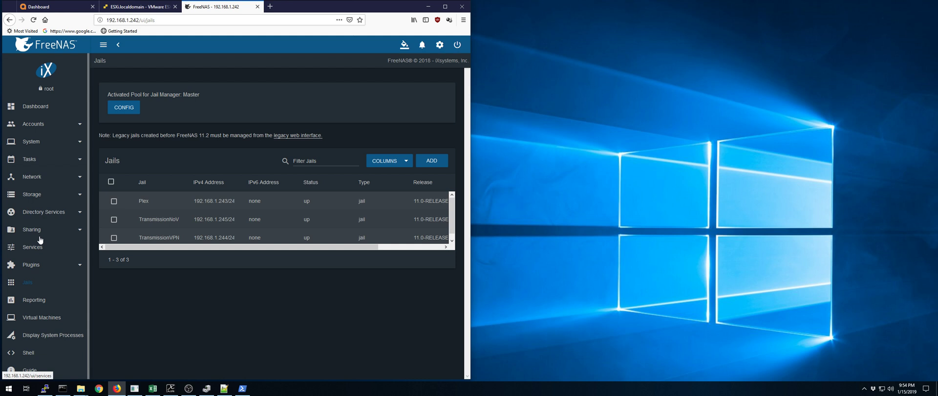
pyautogui.scroll(1, 41, 246)
pyautogui.click(52, 185)
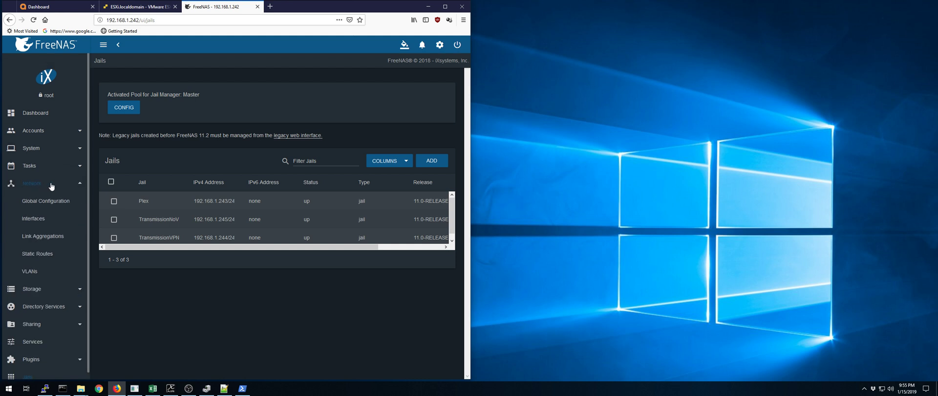
pyautogui.click(31, 218)
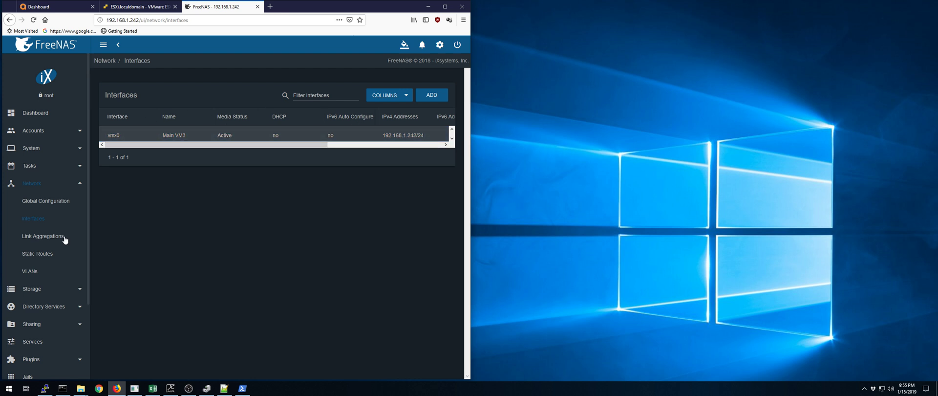
pyautogui.scroll(-4, 65, 239)
pyautogui.click(21, 293)
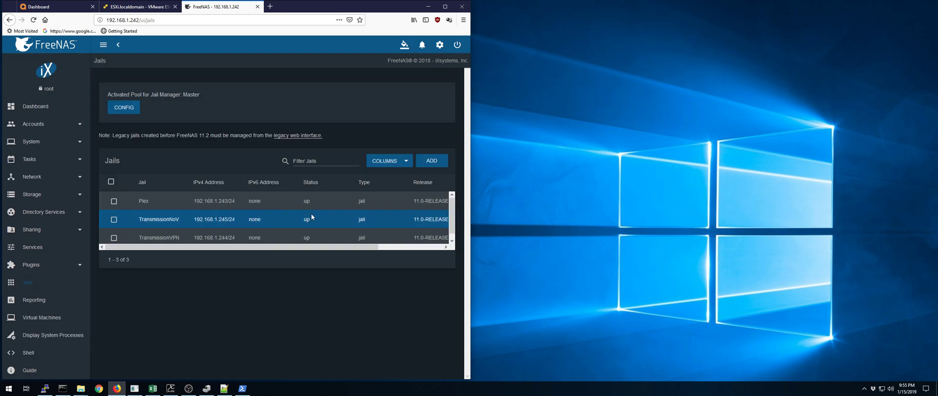
# Attempt to edit the running Plex jail, dismiss the warning, and return to ESXi.
pyautogui.moveTo(339, 247); pyautogui.dragTo(419, 242)
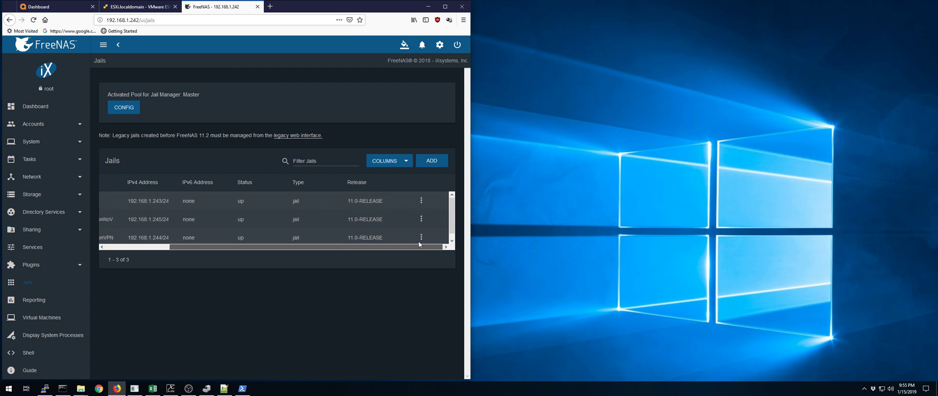
pyautogui.click(421, 200)
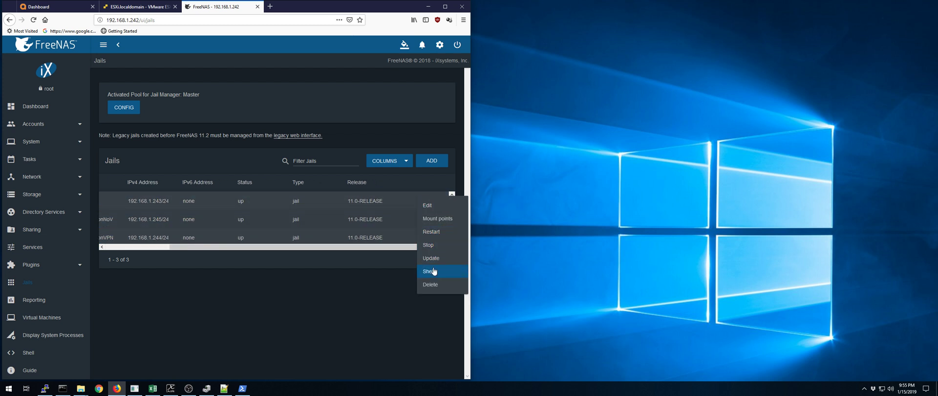
pyautogui.click(436, 206)
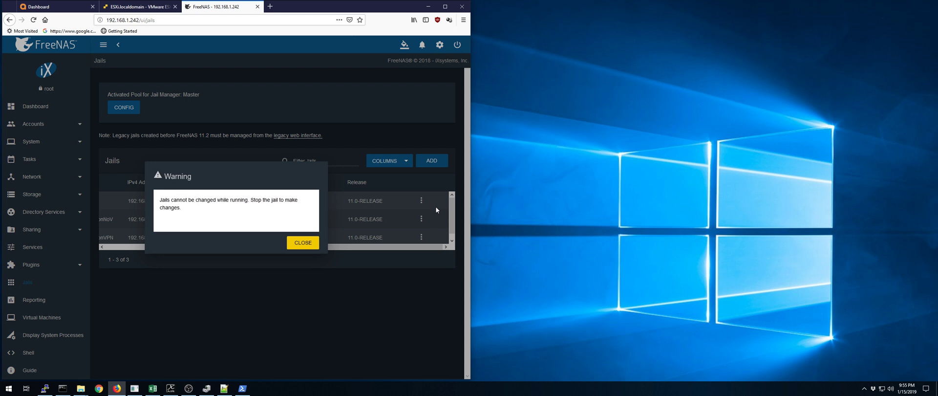
pyautogui.click(304, 243)
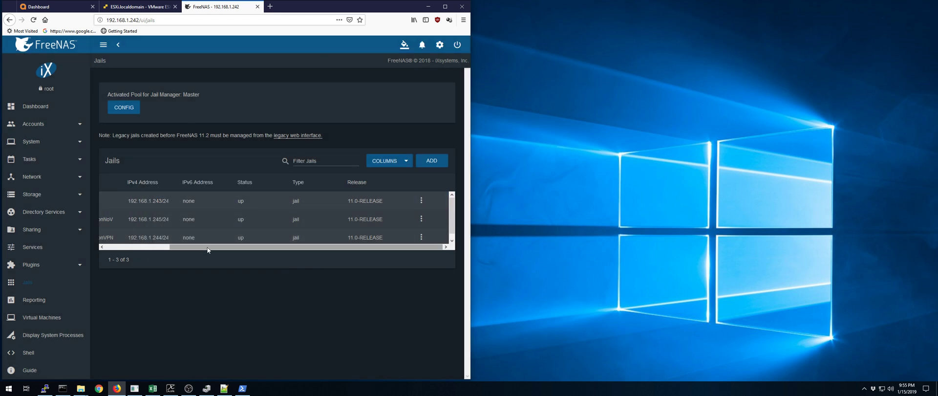
pyautogui.moveTo(208, 250); pyautogui.dragTo(142, 250)
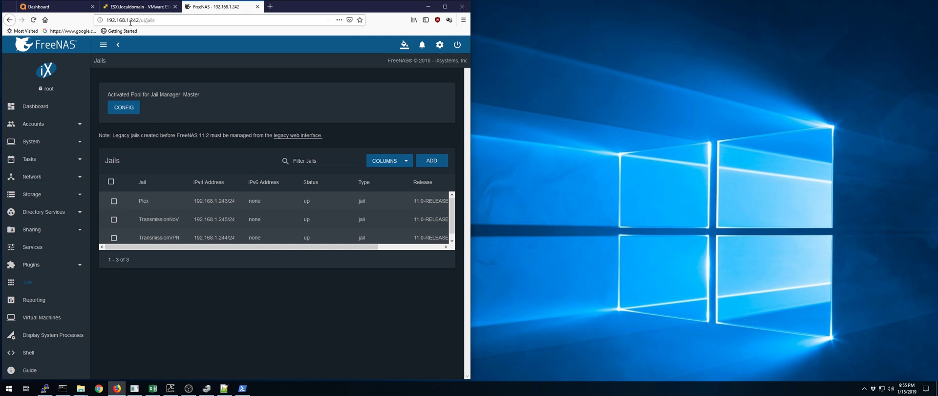
pyautogui.click(137, 7)
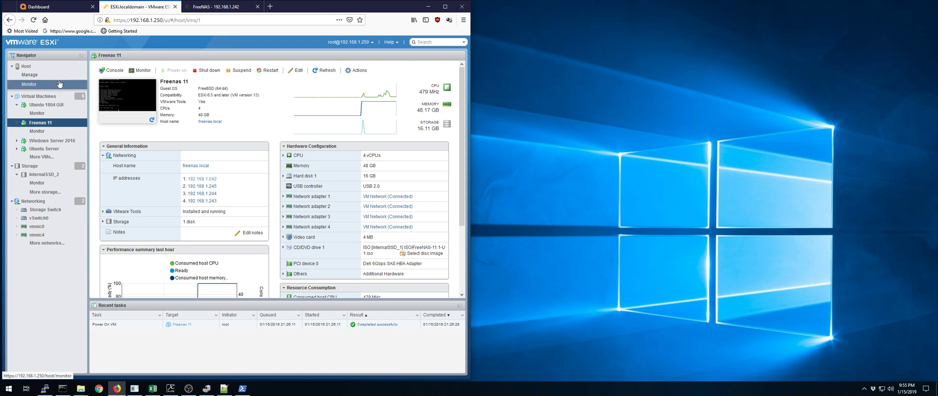
# Rerun ping 192.168.1.243 twice in Command Prompt, getting 4 of 4 replies each time.
pyautogui.click(67, 392)
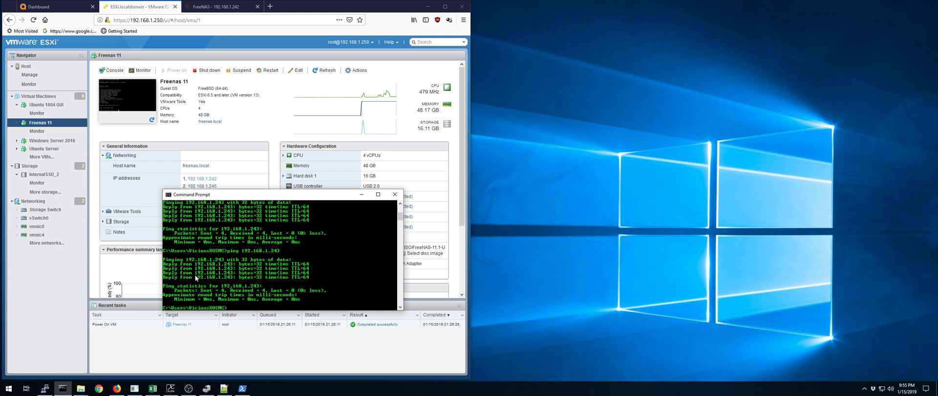
pyautogui.moveTo(286, 193); pyautogui.dragTo(256, 163)
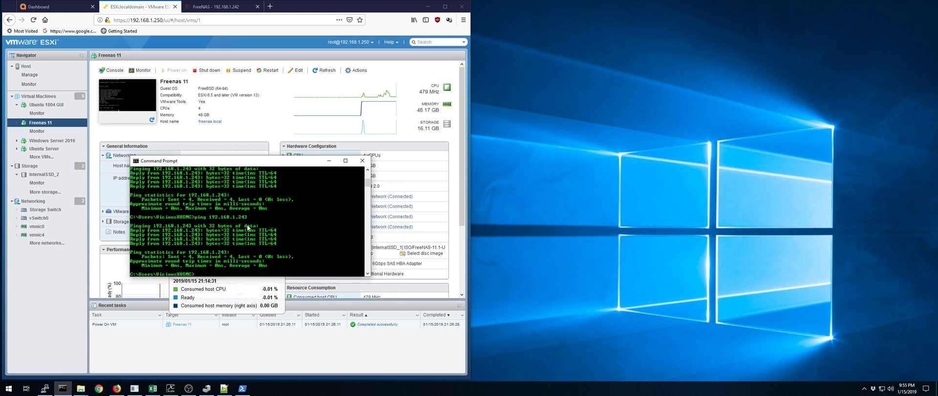
pyautogui.press('Up')
pyautogui.press('Return')
pyautogui.press('Up')
pyautogui.press('Return')
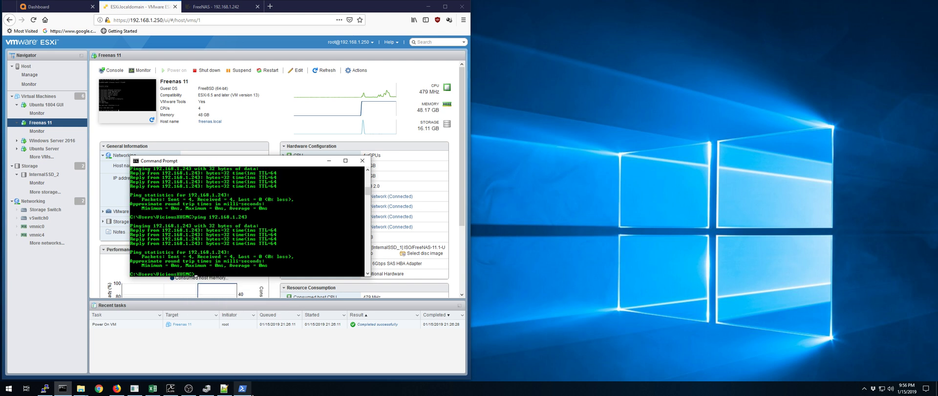
# Clear PuTTY and rerun iperf3 -c 192.168.1.4 -P 5, reaching about 9.02 Gbit/s.
pyautogui.click(45, 388)
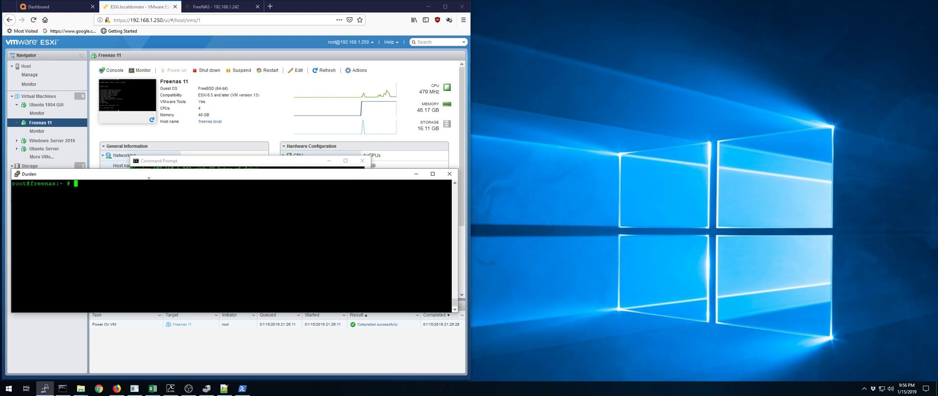
pyautogui.moveTo(154, 178); pyautogui.dragTo(175, 151)
pyautogui.write('clear')
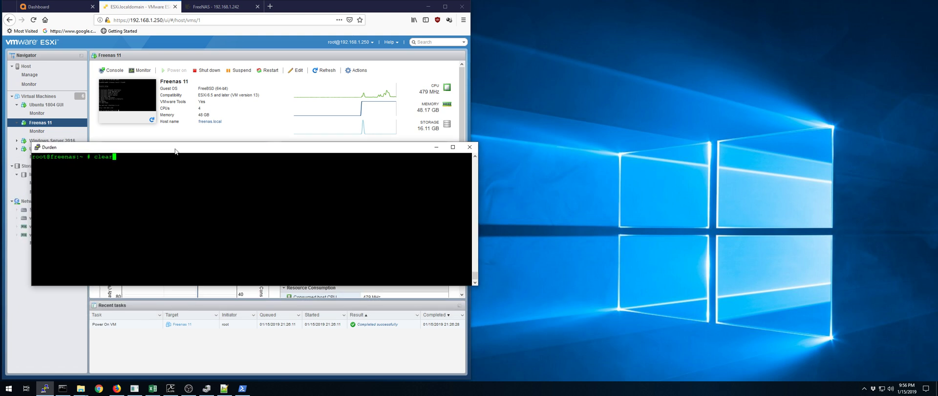
pyautogui.press('Return')
pyautogui.press('Up')
pyautogui.press('Up')
pyautogui.press('Up')
pyautogui.press('Return')
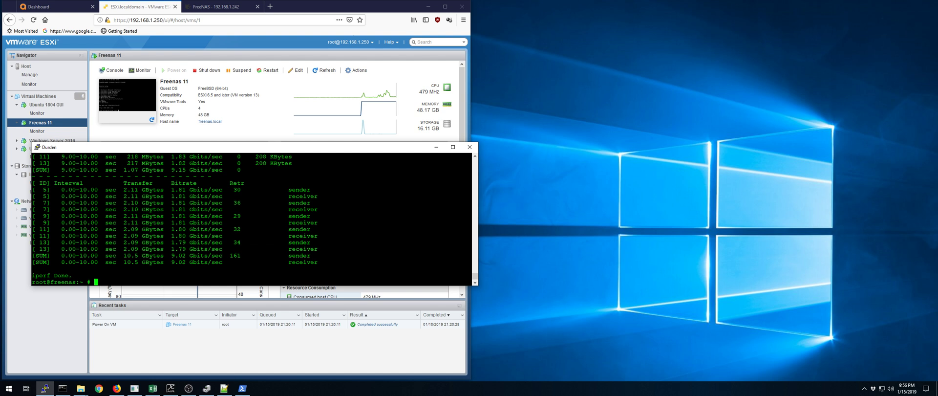
pyautogui.click(209, 10)
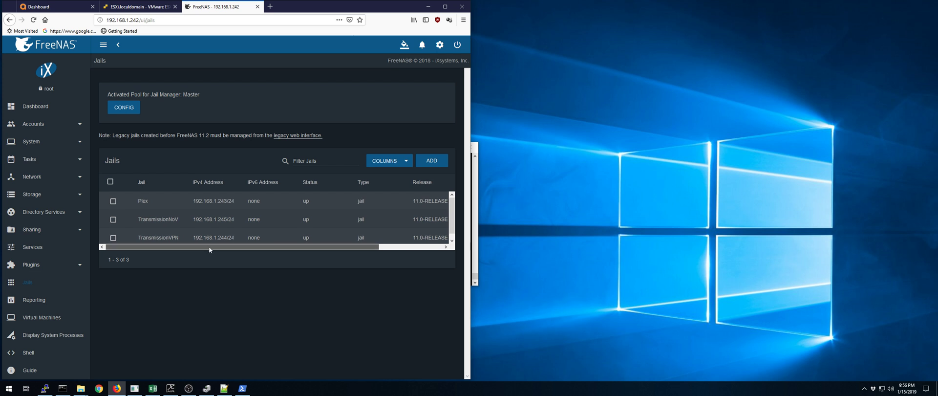
# Scroll the Jails table to review Plex, TransmissionNoV and TransmissionVPN addresses, then return to ESXi.
pyautogui.moveTo(210, 246); pyautogui.dragTo(180, 244)
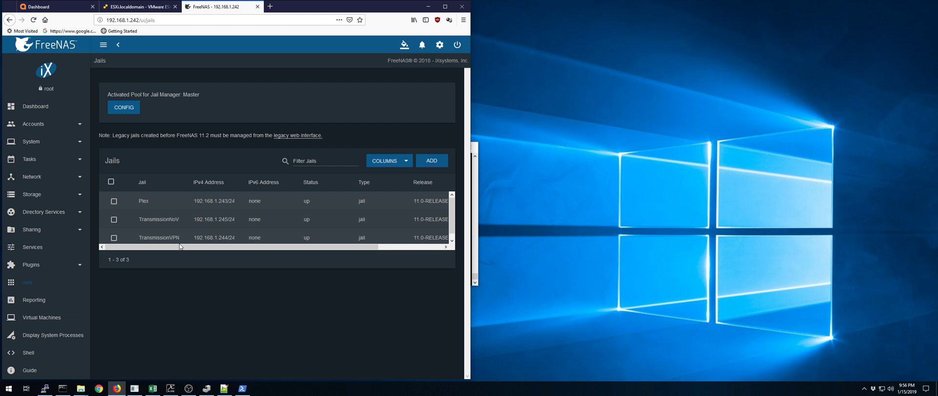
pyautogui.moveTo(179, 246)
pyautogui.mouseDown()
pyautogui.moveTo(262, 251)
pyautogui.moveTo(169, 255)
pyautogui.mouseUp()
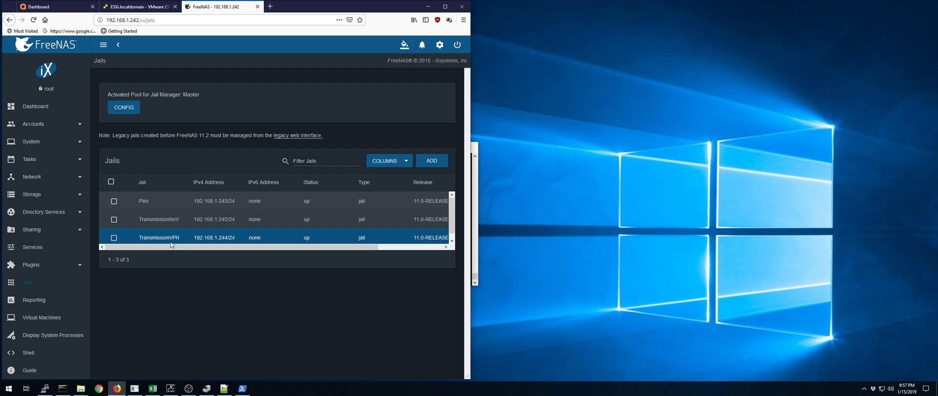
pyautogui.scroll(-1, 251, 221)
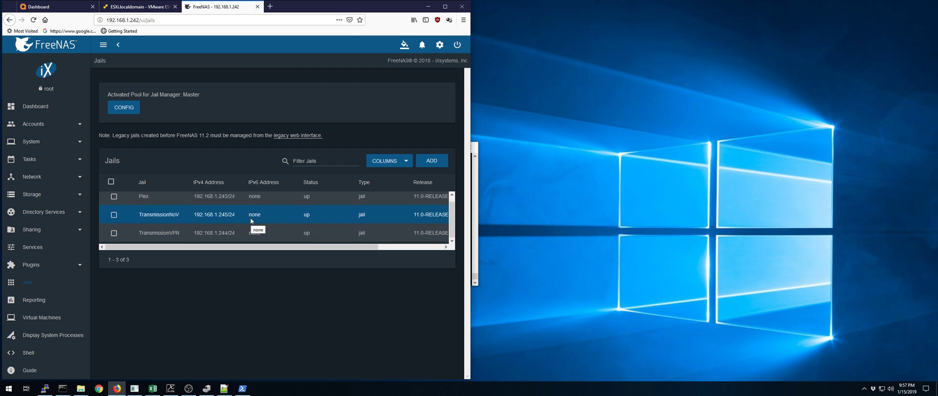
pyautogui.click(136, 8)
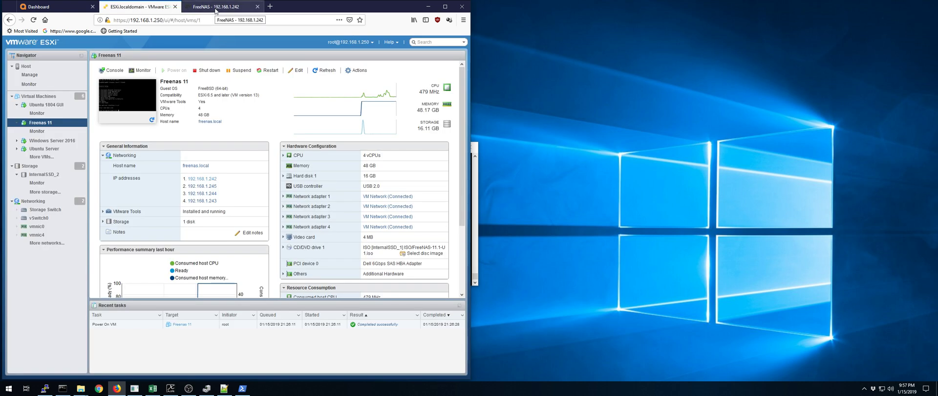